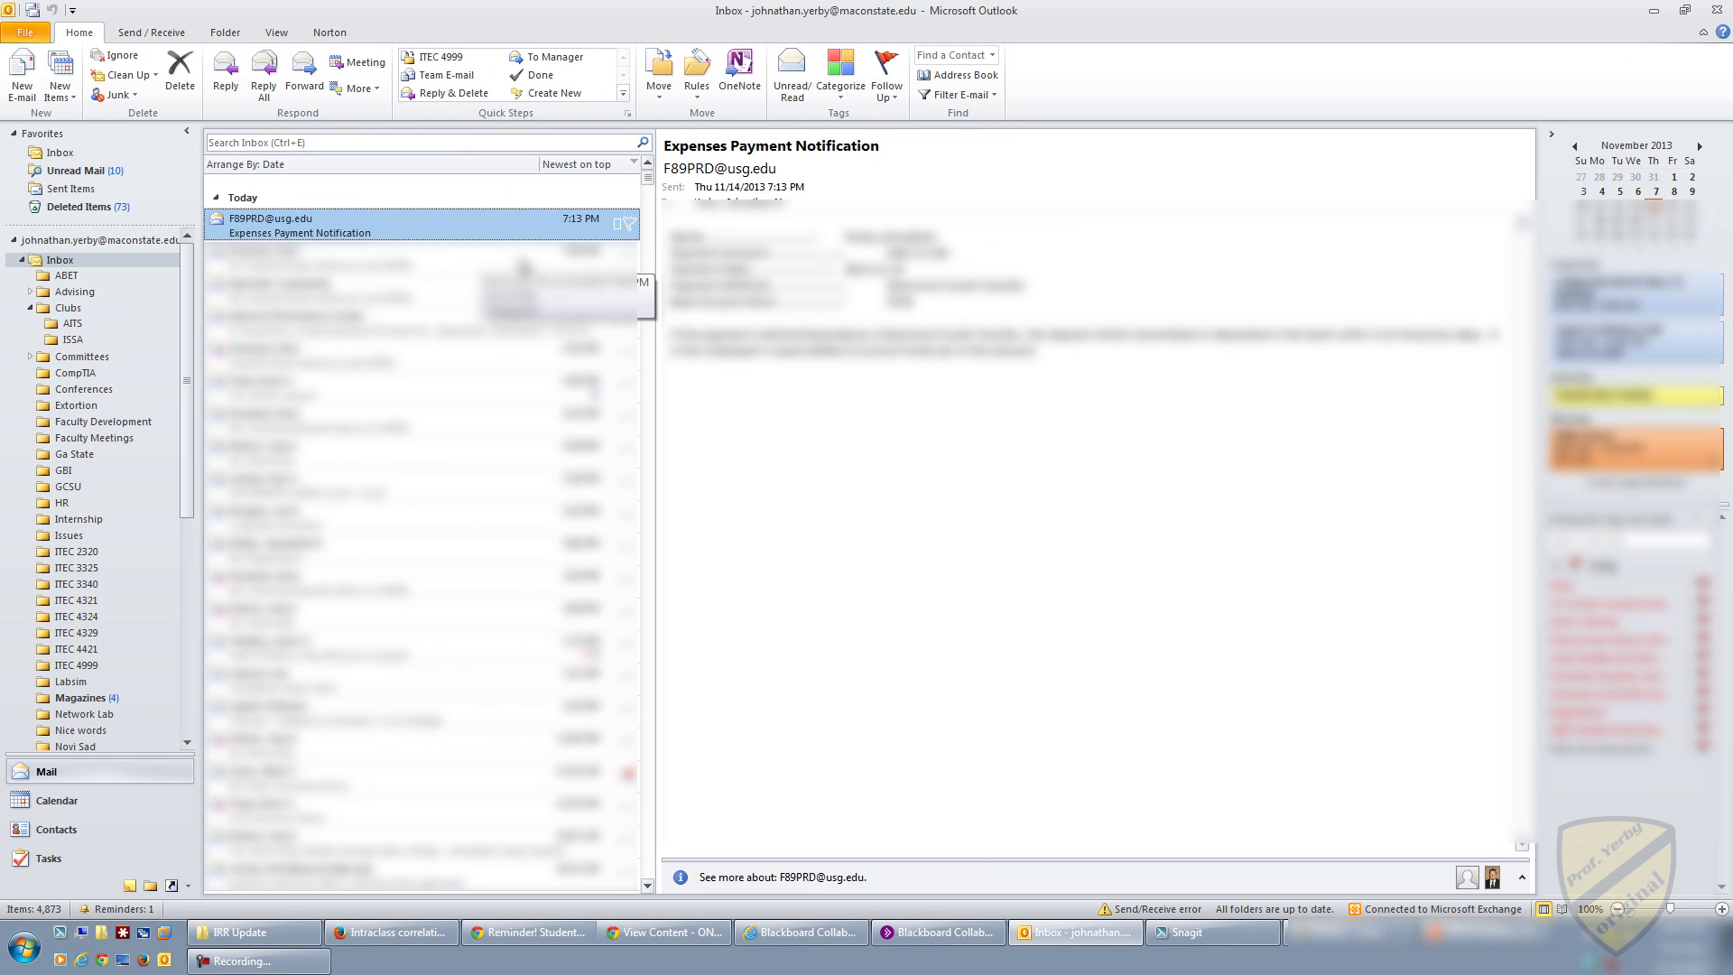
Open Account Settings, select the Exchange account, and highlight the .ost extension in its data file path
{"action": "left_click", "coordinate": [37, 40]}
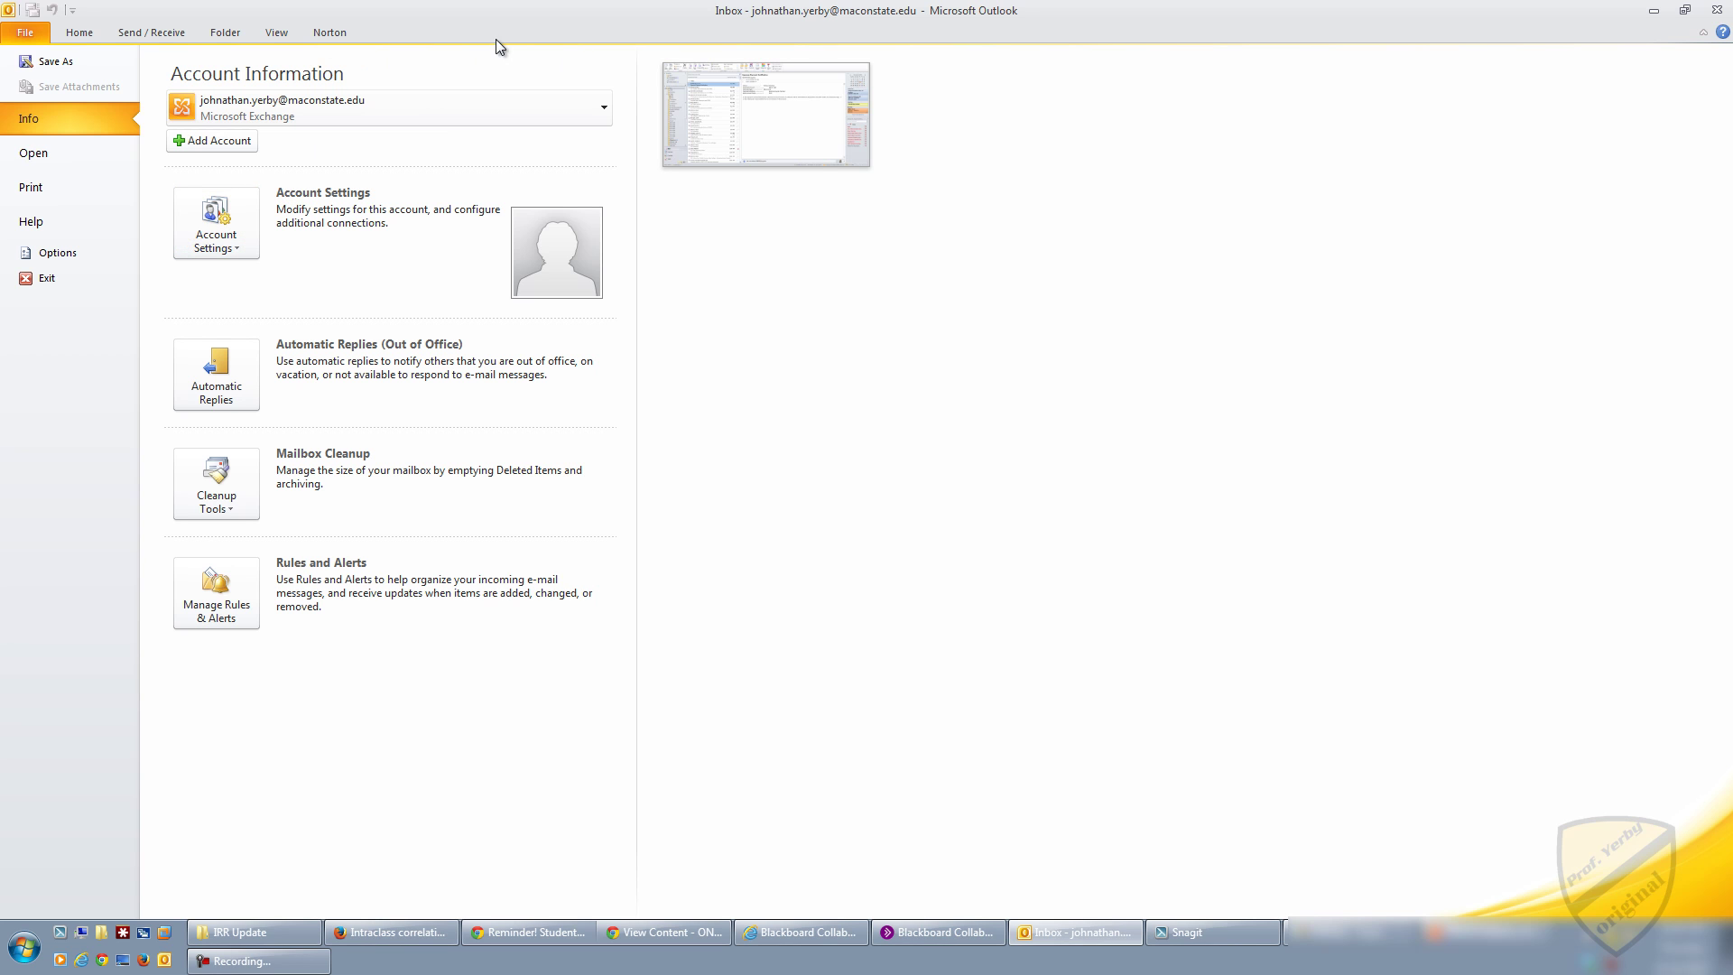
{"action": "left_click", "coordinate": [221, 233]}
{"action": "left_click", "coordinate": [233, 272]}
{"action": "left_click", "coordinate": [927, 412]}
{"action": "left_click_drag", "start_coordinate": [1042, 596], "coordinate": [1031, 594]}
On the Data Files list, select Internet Calendars and widen the Location column to show full paths
{"action": "left_click", "coordinate": [1016, 506]}
{"action": "left_click", "coordinate": [664, 334]}
{"action": "left_click", "coordinate": [812, 411]}
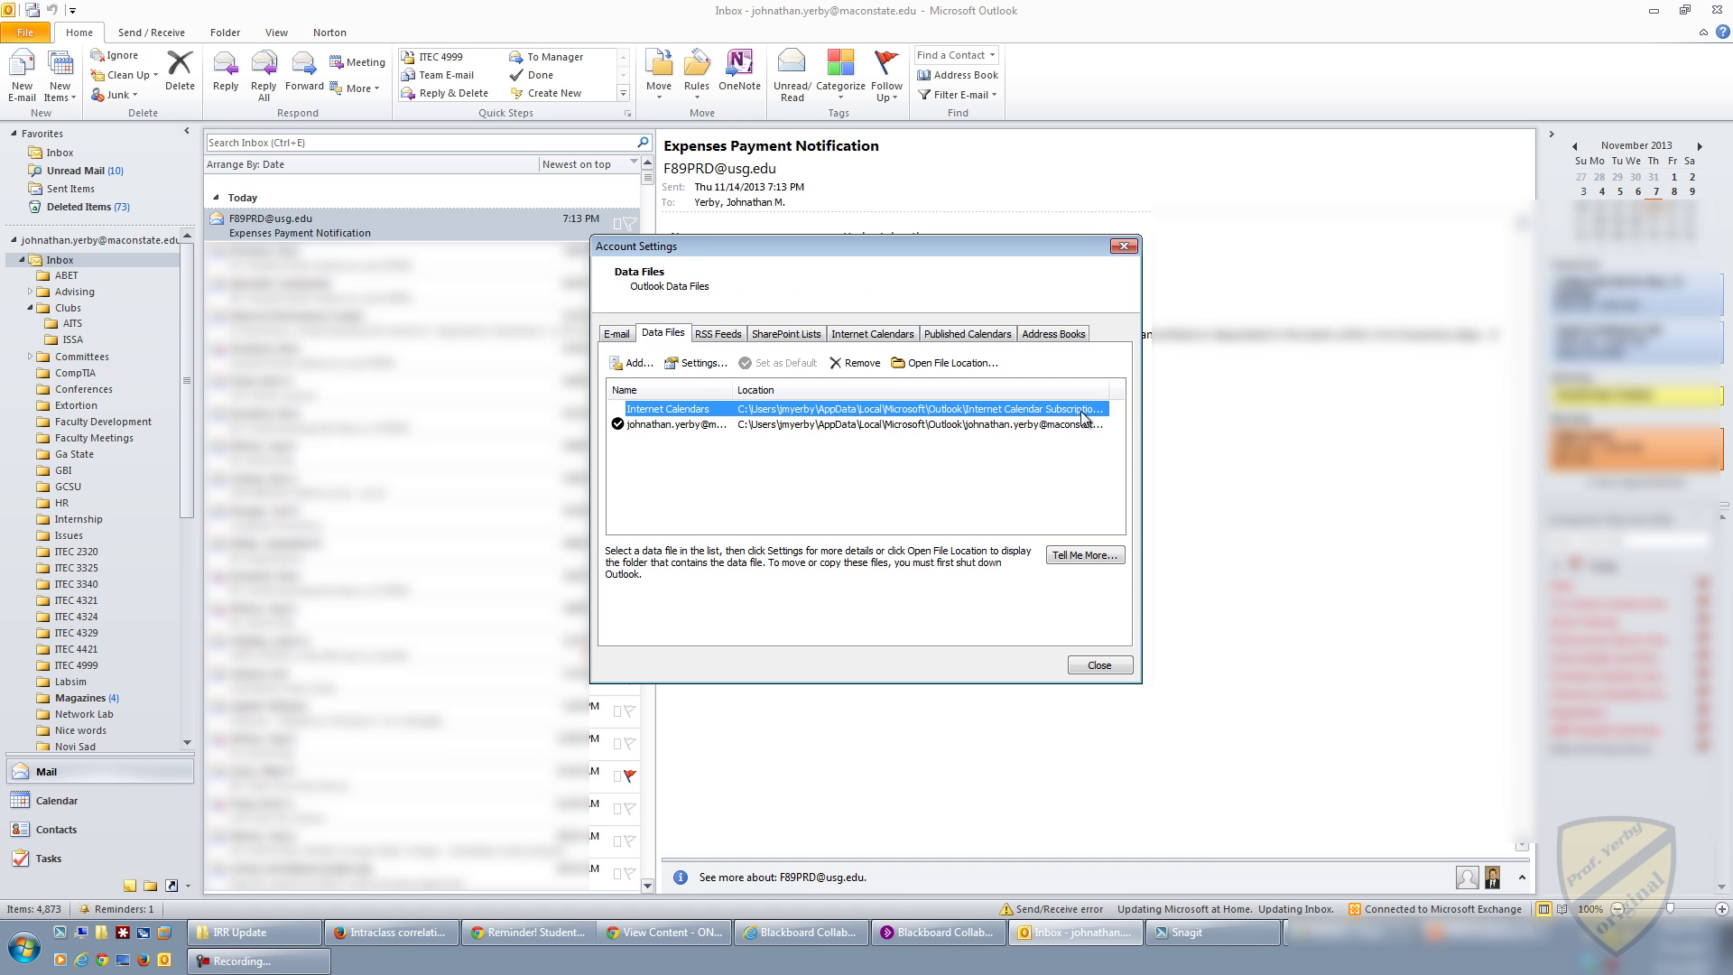
{"action": "double_click", "coordinate": [1109, 390]}
{"action": "mouse_move", "coordinate": [1058, 526]}
{"action": "left_mouse_down"}
{"action": "mouse_move", "coordinate": [1074, 535]}
{"action": "mouse_move", "coordinate": [1059, 535]}
{"action": "left_mouse_up"}
{"action": "left_click", "coordinate": [1099, 529]}
{"action": "mouse_move", "coordinate": [523, 935]}
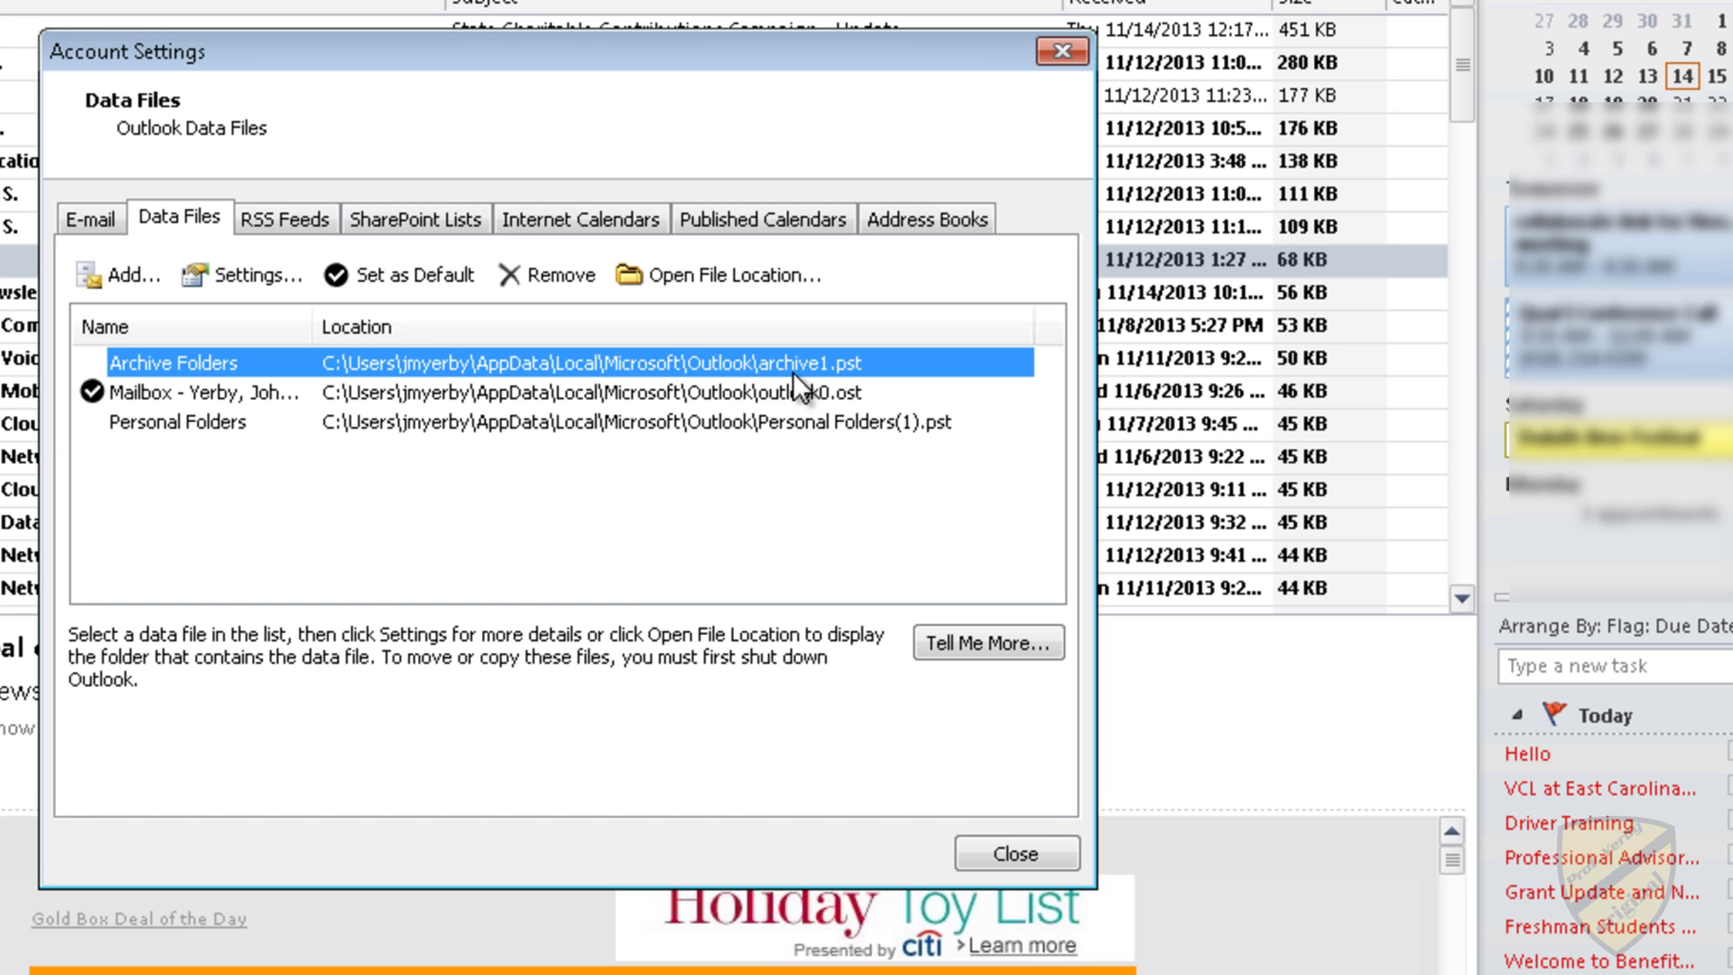
Select the Mailbox row with the outlook0.ost data file
{"action": "left_click", "coordinate": [818, 392]}
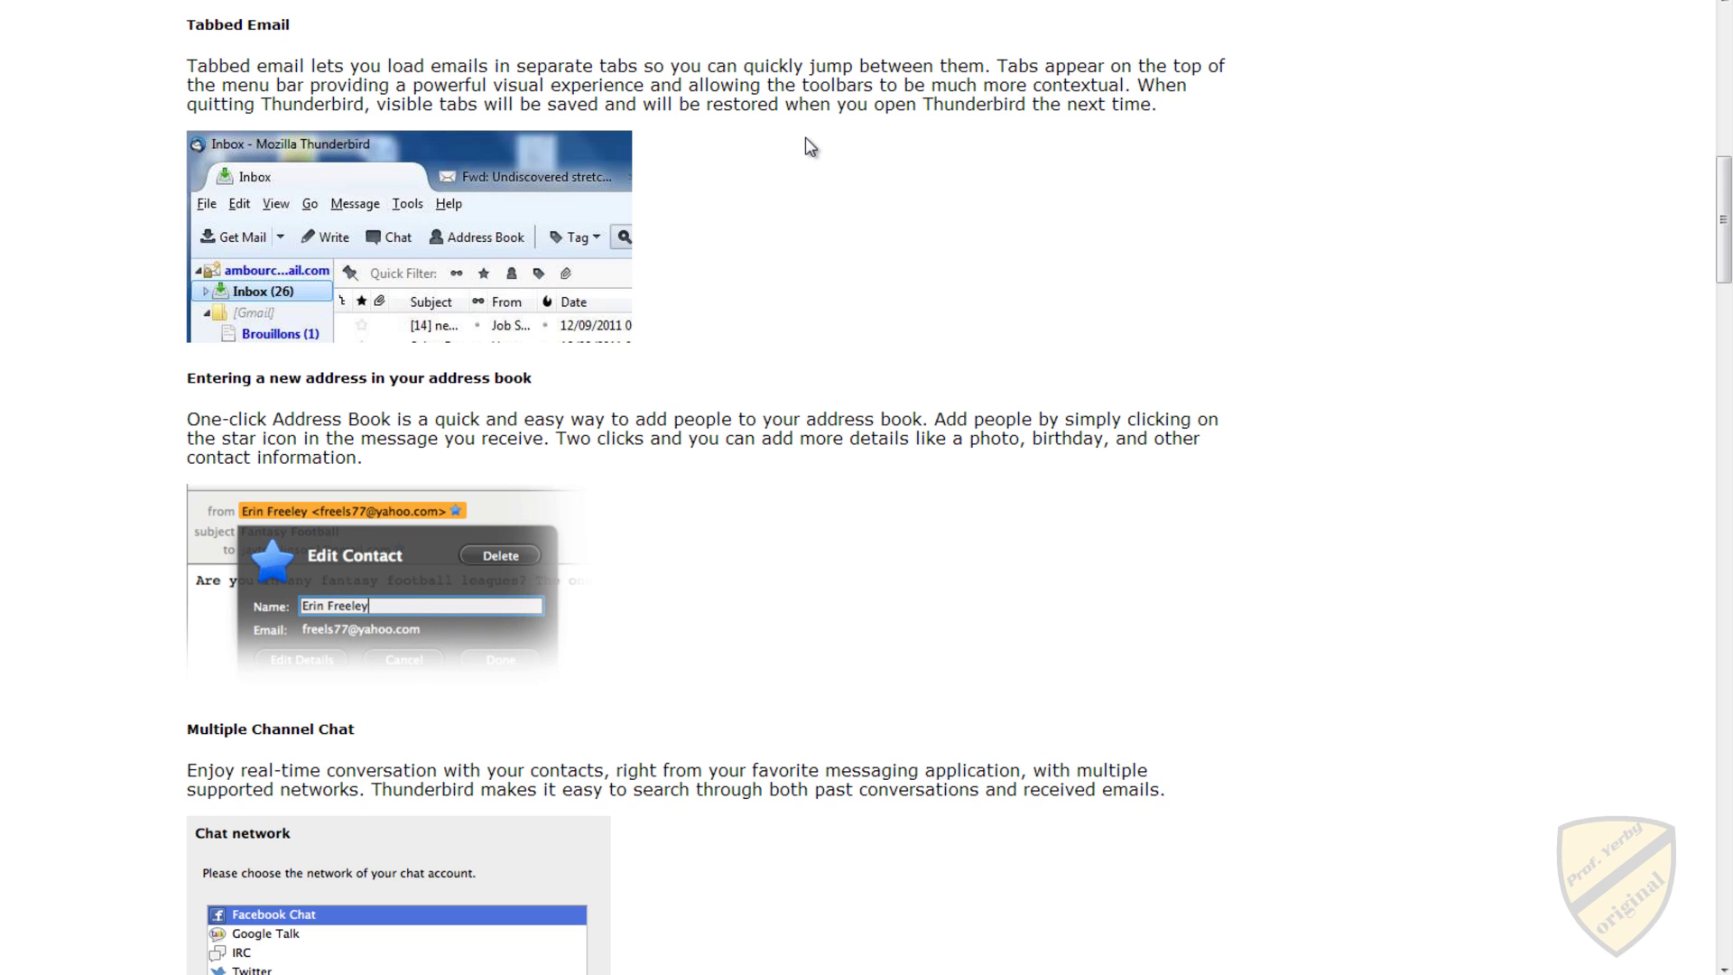
Scroll down the Chapter 12 e-mail forensics notes past the objectives and Extensible Storage Engine link
{"action": "scroll", "coordinate": [810, 147], "scroll_direction": "down", "scroll_amount": 5}
{"action": "scroll", "coordinate": [810, 146], "scroll_direction": "down", "scroll_amount": 1}
Scroll the Thunderbird features page to the Multiple Channel Chat and Attachment Reminder sections
{"action": "mouse_move", "coordinate": [961, 973]}
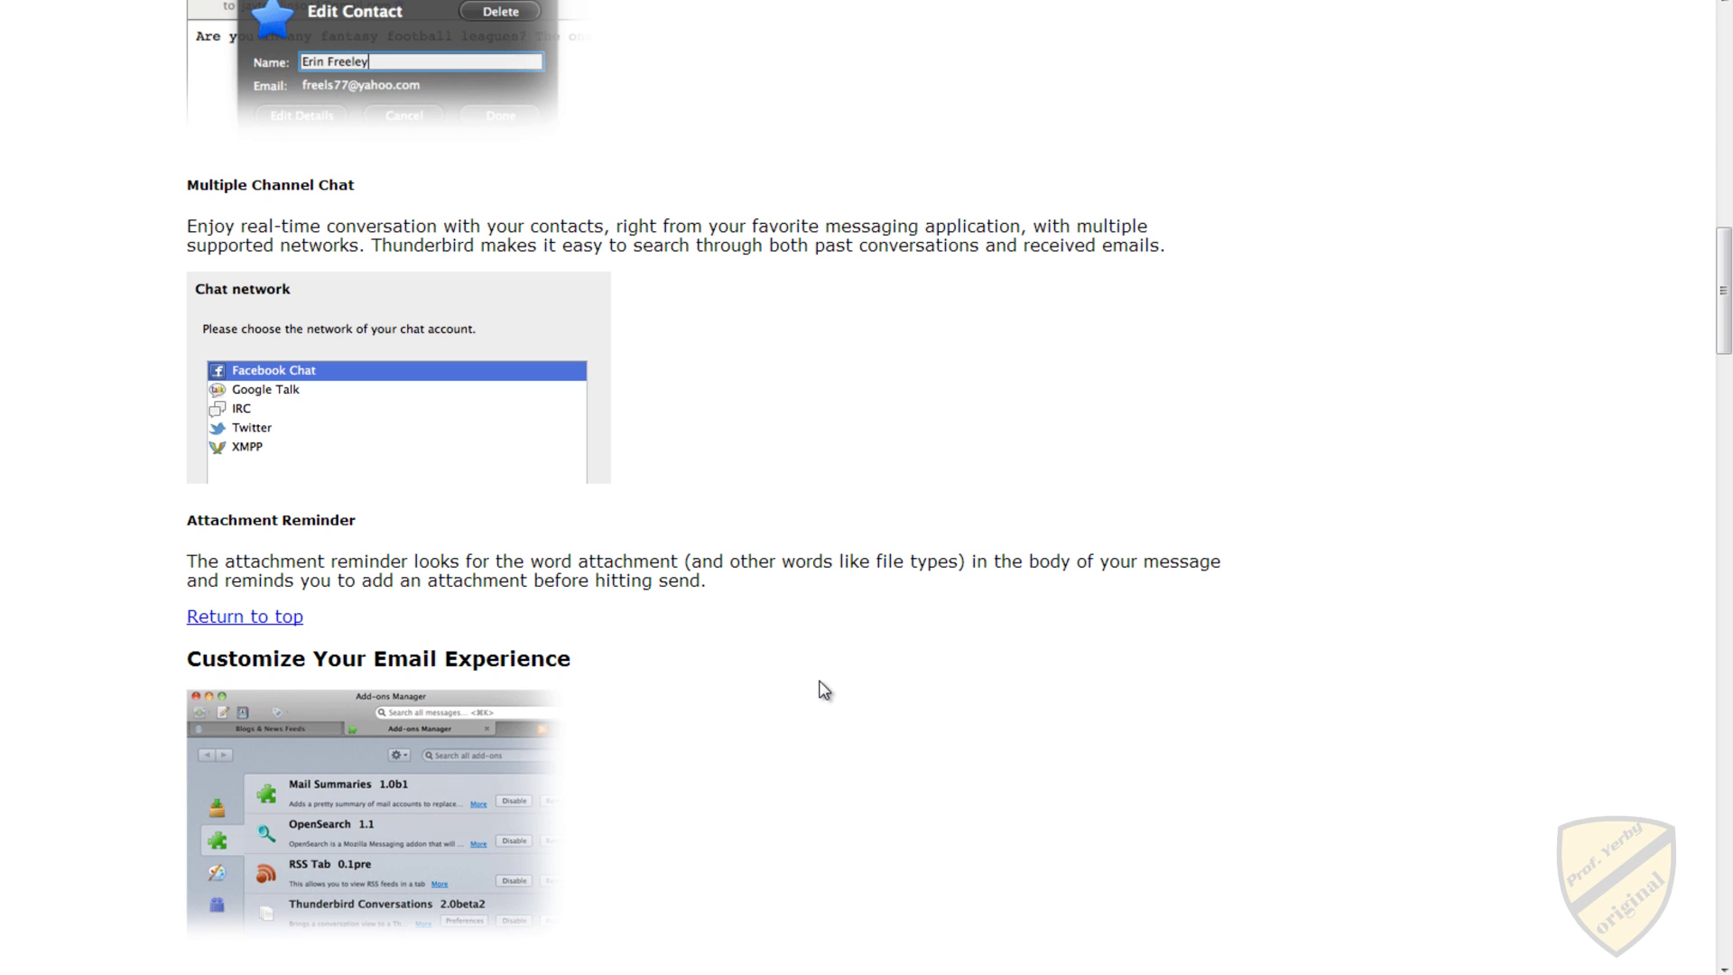
{"action": "middle_click", "coordinate": [620, 296]}
Open the ClickNLoan spam message 'Need Extra Cash? Here's how' in Yahoo Mail
{"action": "left_click", "coordinate": [621, 291]}
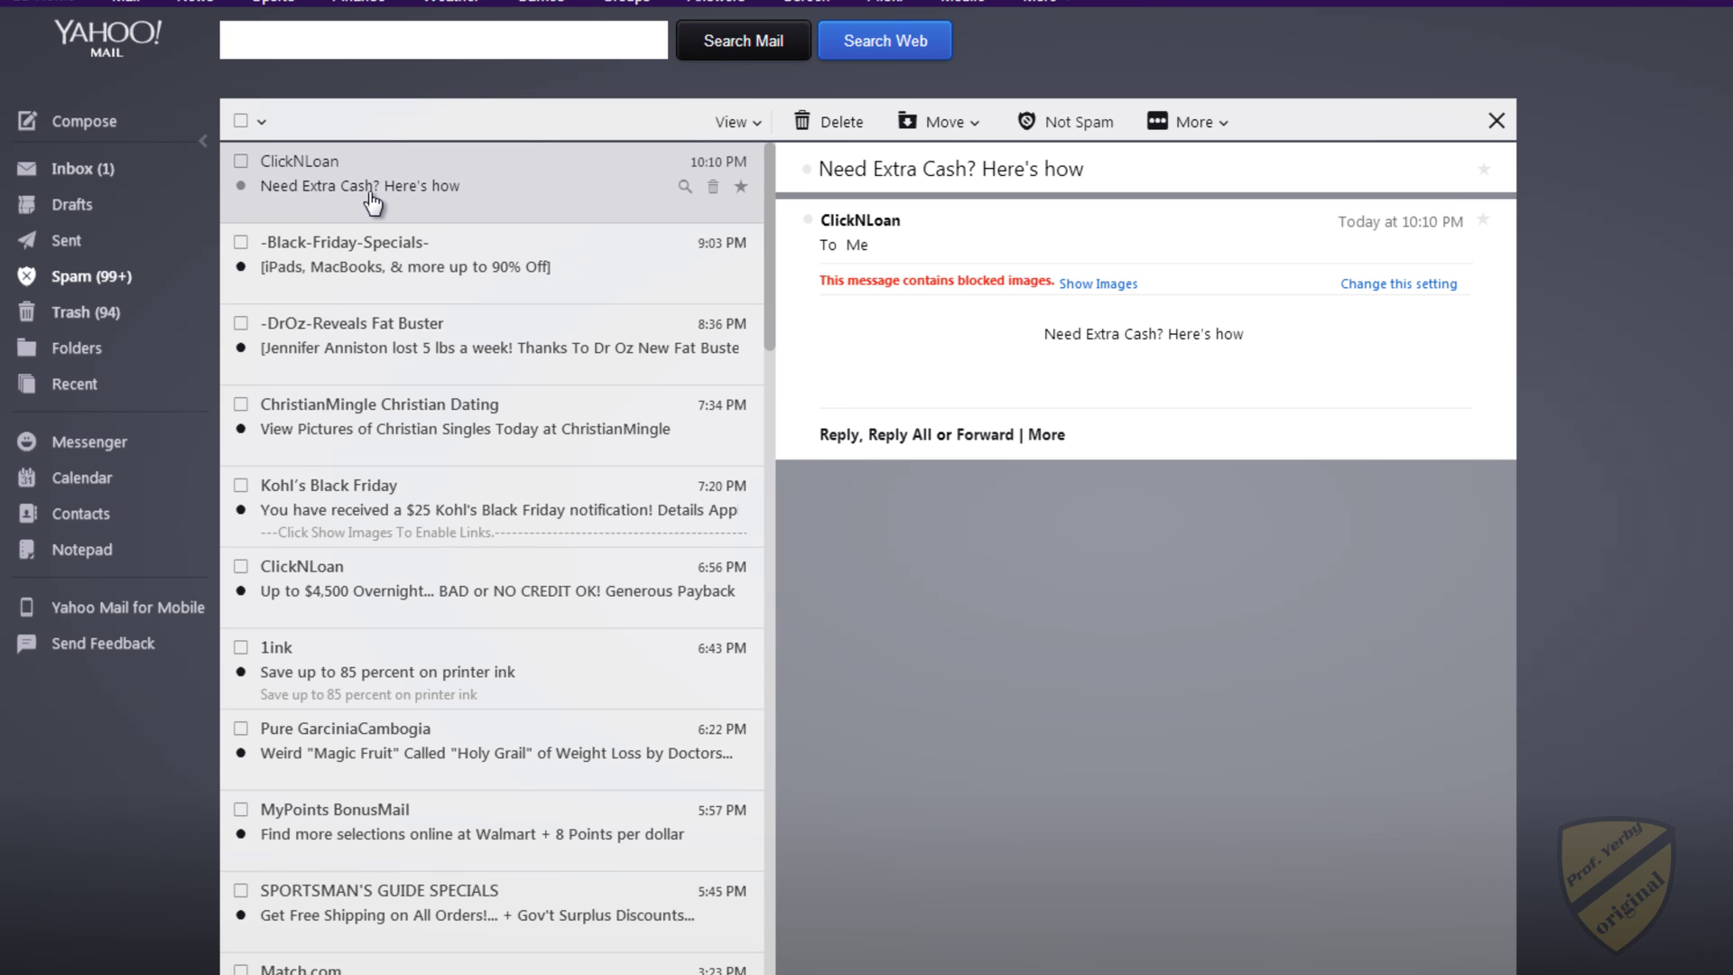
{"action": "left_click", "coordinate": [1226, 132]}
{"action": "left_click", "coordinate": [1203, 390]}
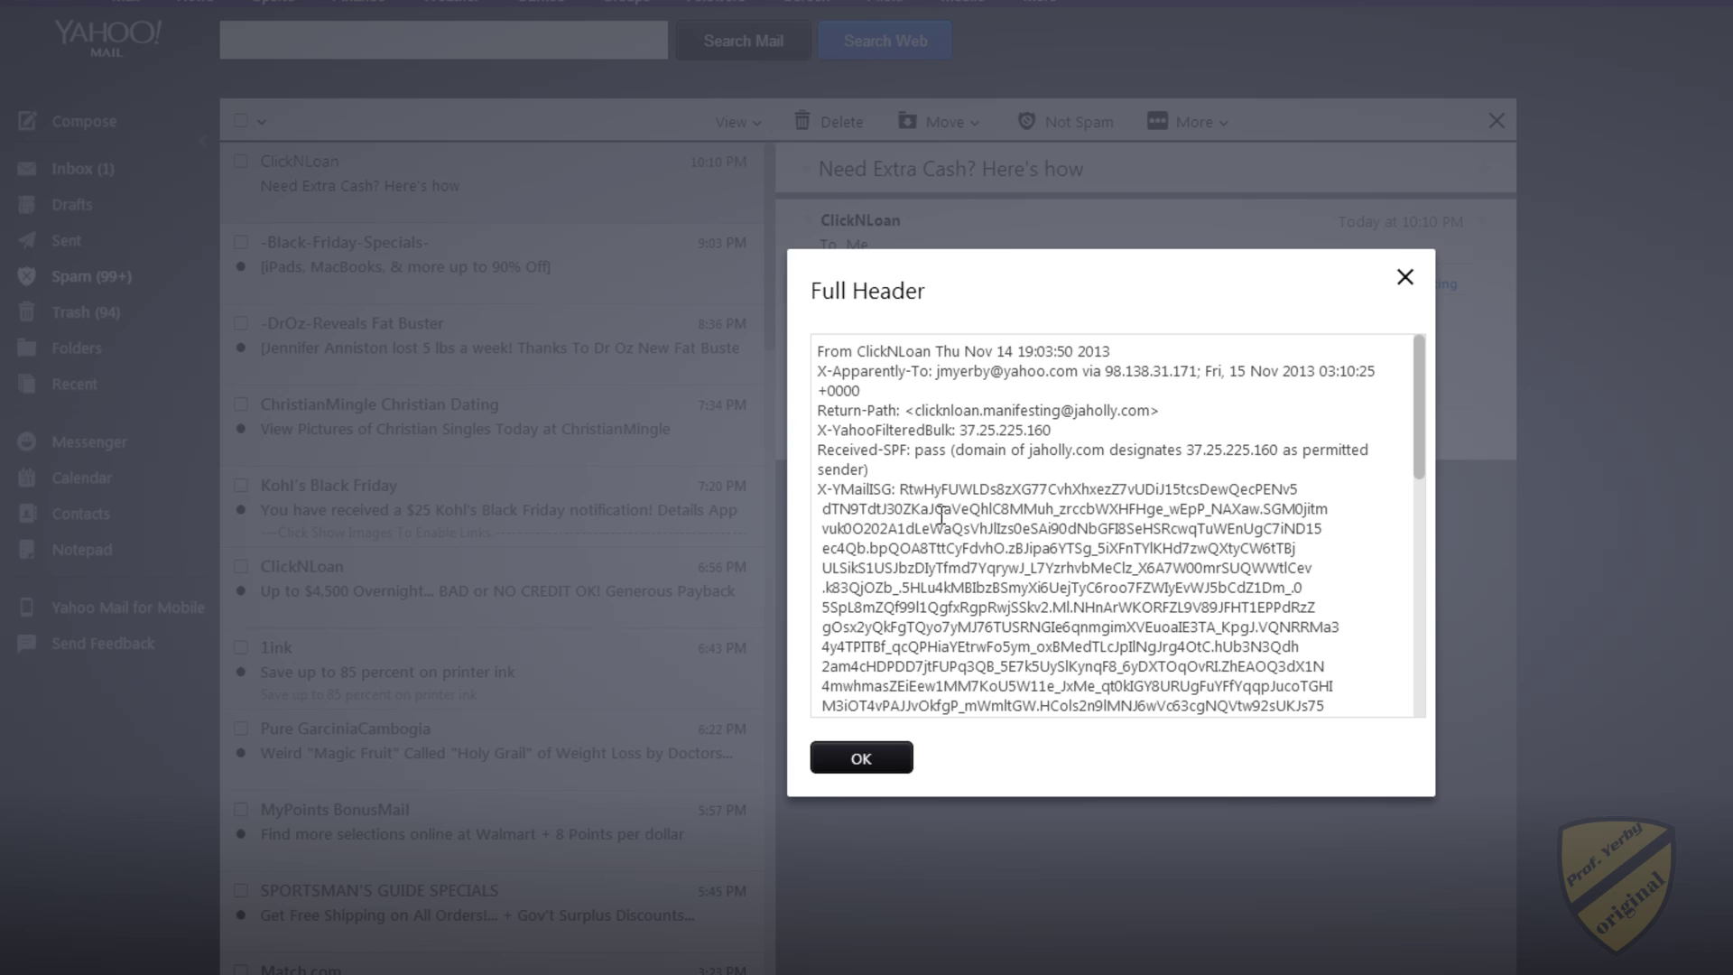
{"action": "scroll", "coordinate": [941, 514], "scroll_direction": "down", "scroll_amount": 6}
{"action": "left_click_drag", "start_coordinate": [937, 553], "coordinate": [1031, 548]}
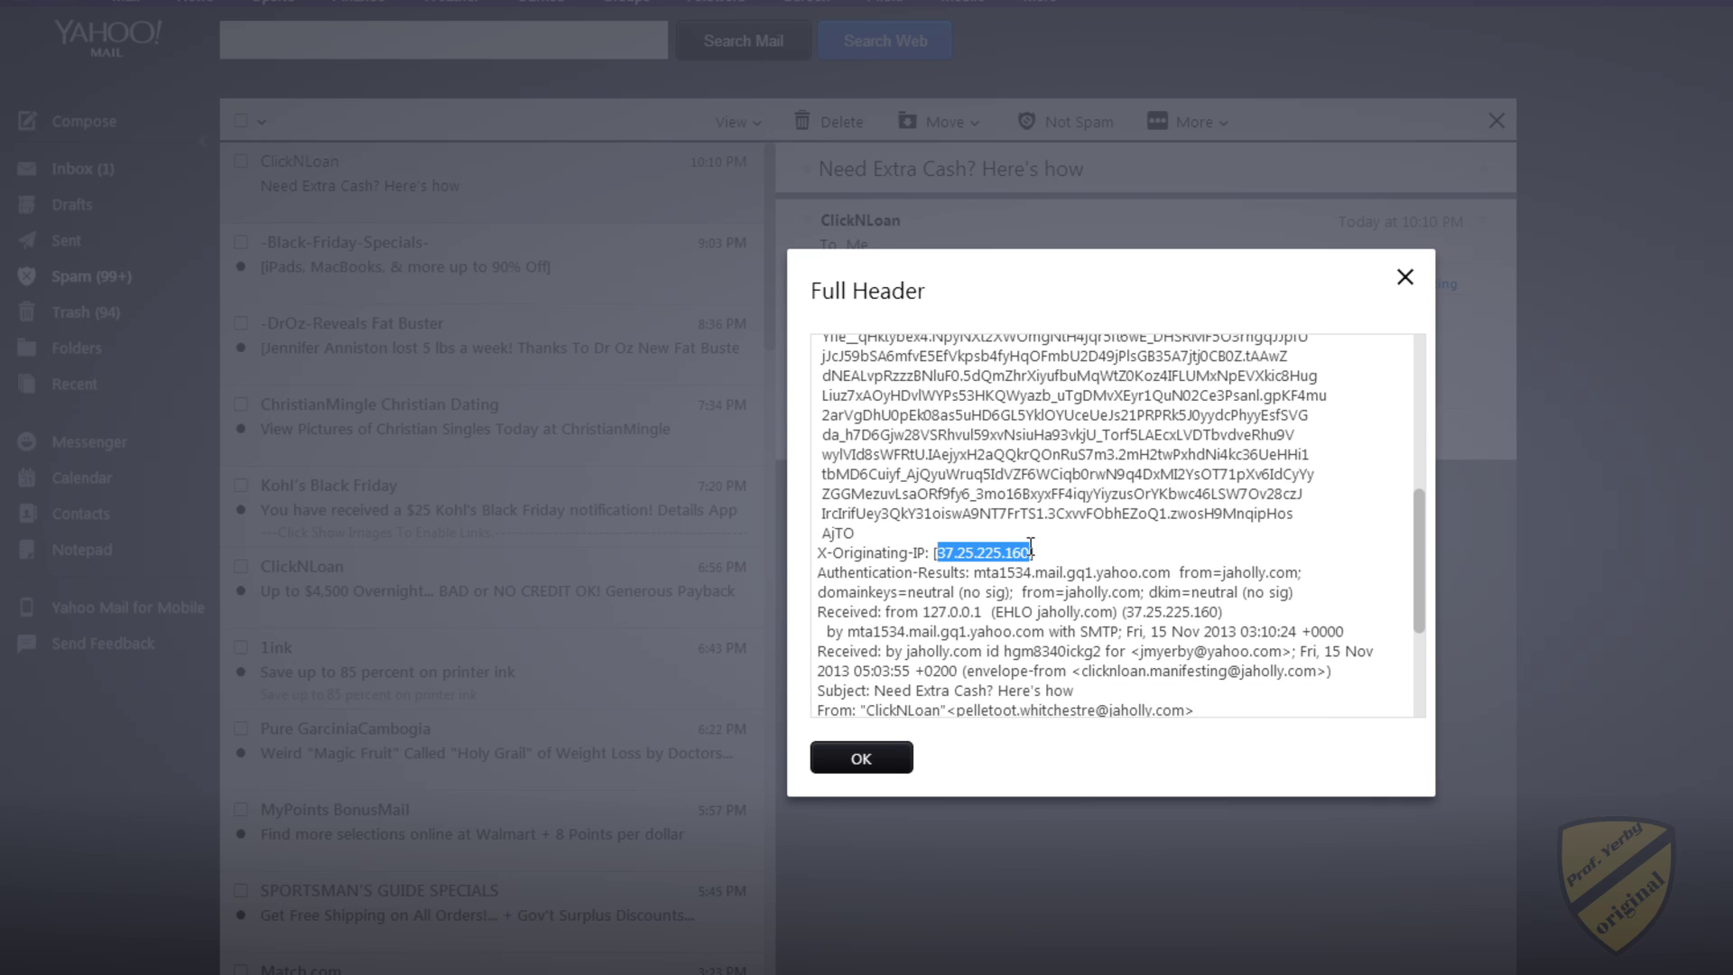
{"action": "left_click", "coordinate": [1223, 577]}
{"action": "left_click_drag", "start_coordinate": [1223, 578], "coordinate": [1294, 583]}
Highlight the recipient address in the Received line and the envelope-from sender address
{"action": "left_click", "coordinate": [1141, 655]}
{"action": "left_click_drag", "start_coordinate": [1141, 656], "coordinate": [1286, 654]}
{"action": "left_click", "coordinate": [1286, 655]}
{"action": "left_click_drag", "start_coordinate": [1083, 671], "coordinate": [1219, 670]}
{"action": "left_click", "coordinate": [977, 562]}
Highlight the sender name in the Reply-To line of the header
{"action": "scroll", "coordinate": [928, 532], "scroll_direction": "up", "scroll_amount": 5}
{"action": "scroll", "coordinate": [926, 532], "scroll_direction": "down", "scroll_amount": 10}
{"action": "left_click_drag", "start_coordinate": [1034, 575], "coordinate": [894, 578]}
{"action": "middle_click", "coordinate": [1115, 569]}
{"action": "left_click", "coordinate": [1081, 514]}
{"action": "scroll", "coordinate": [1077, 528], "scroll_direction": "up", "scroll_amount": 10}
Close Yahoo Mail's Full Header window with OK
{"action": "left_click", "coordinate": [1407, 278]}
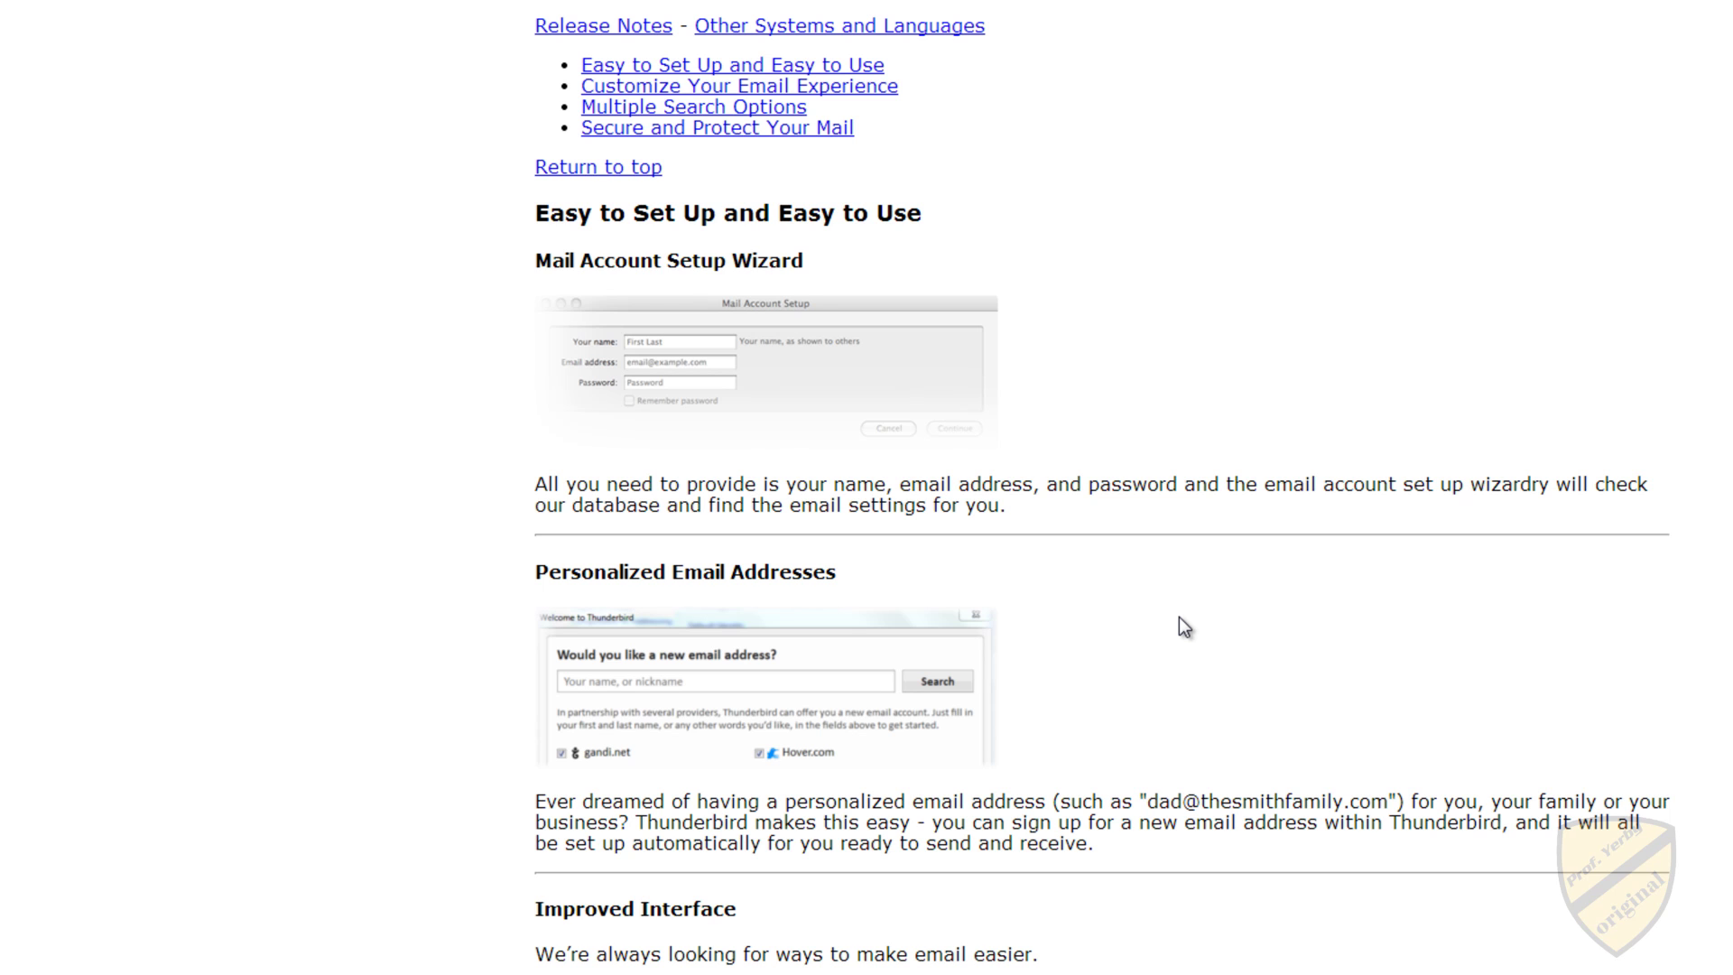